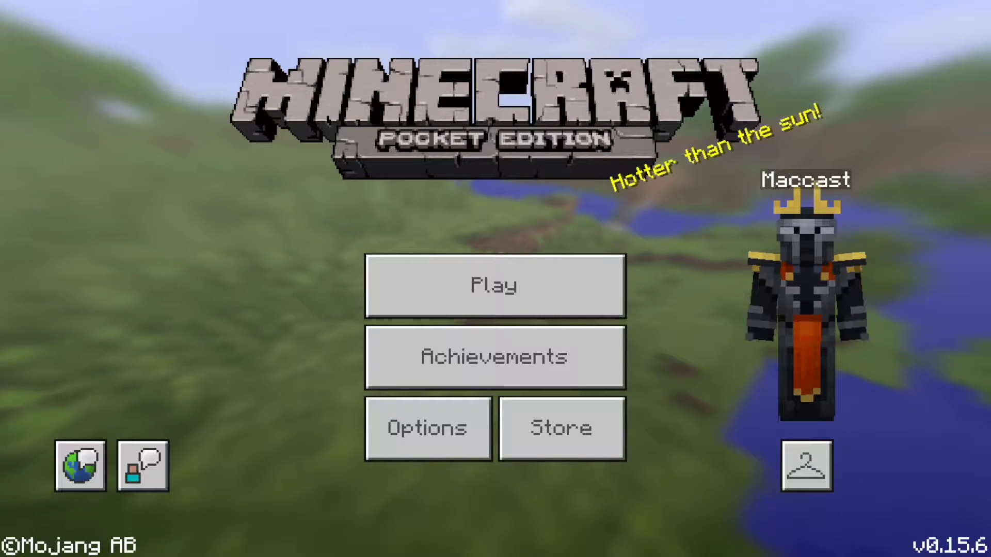
- Load 'the cliffs' world, look around the village, walk toward the cave and river, then pause
click(495, 285)
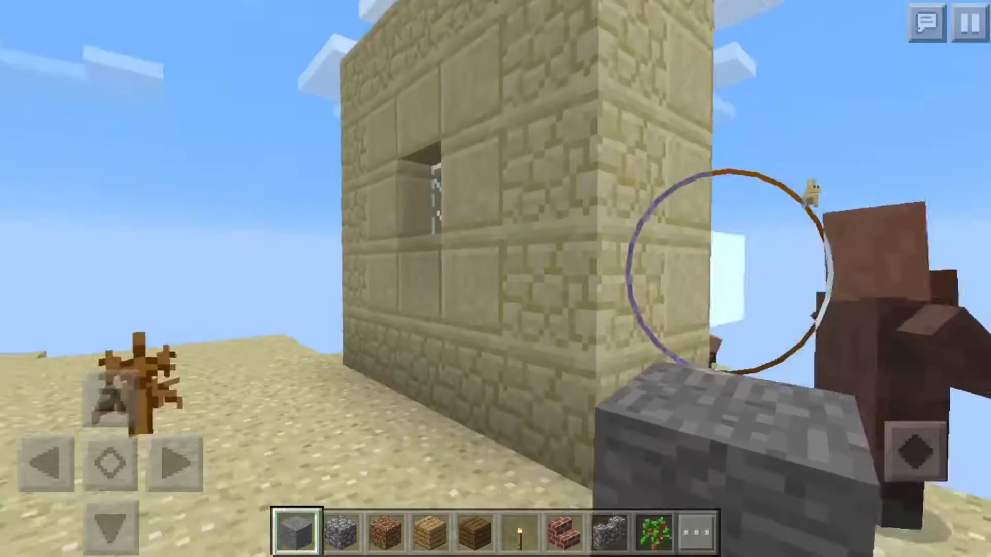
drag(723, 259, 438, 137)
click(109, 397)
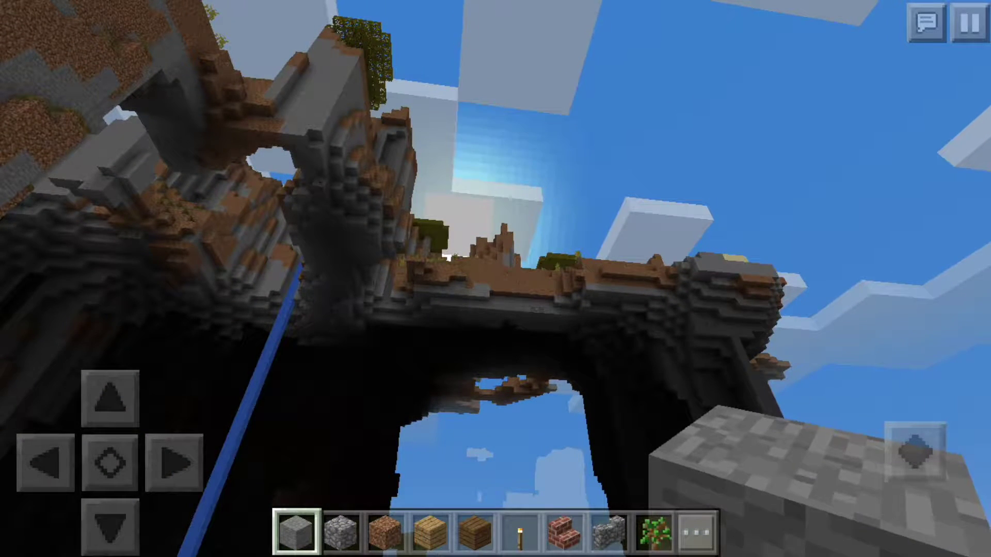
key(Escape)
key(Escape)
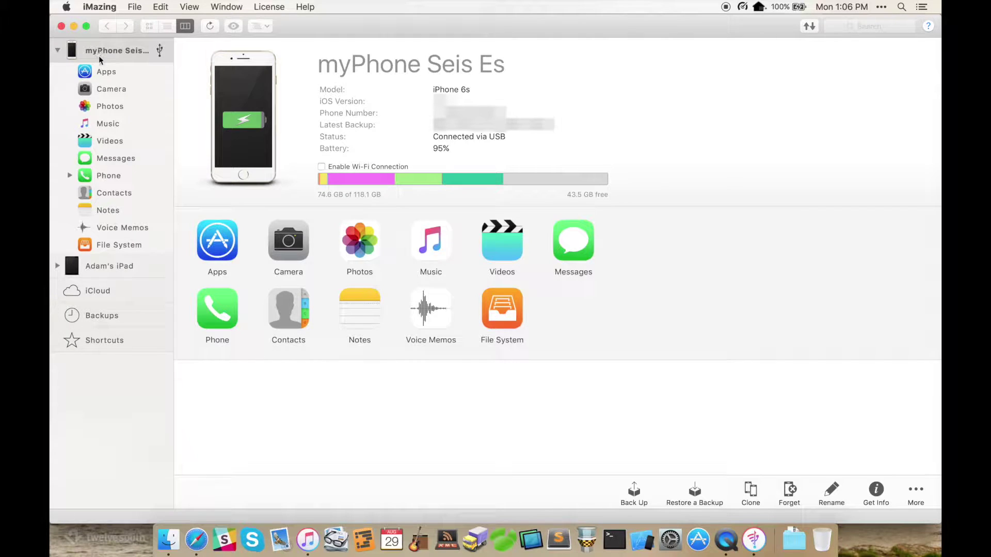
- Show the iPhone's installed apps and open Minecraft PE's app files
double_click(102, 52)
double_click(102, 51)
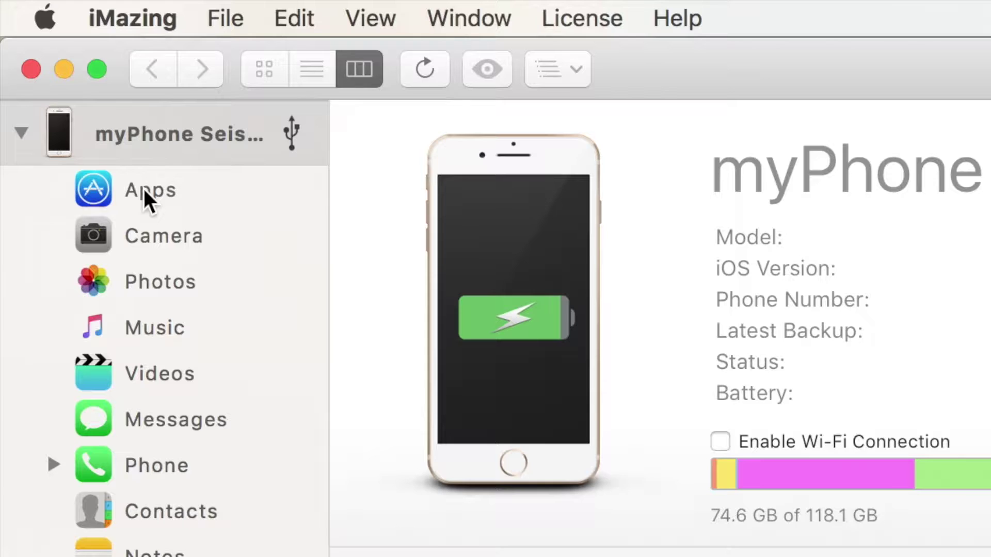
click(105, 74)
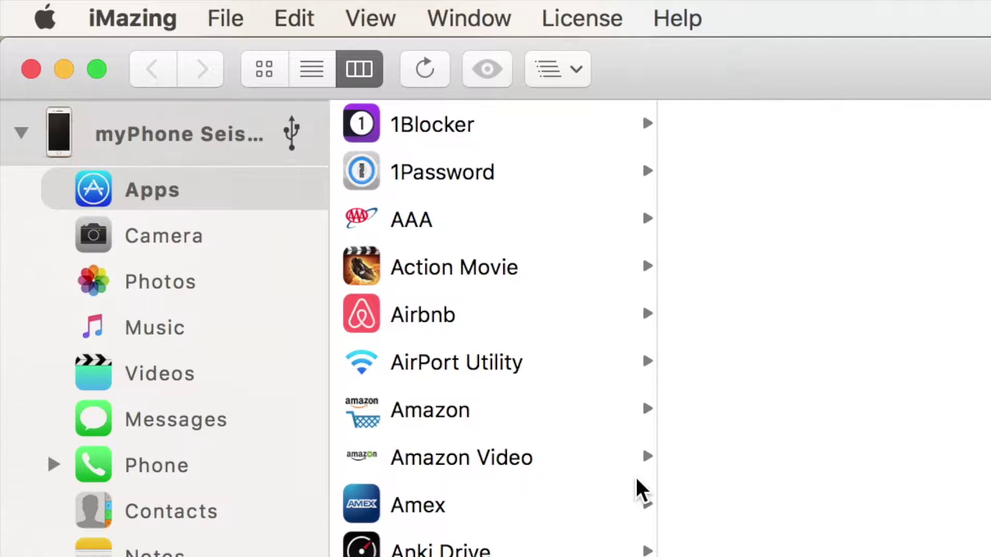
scroll(642, 397, down, 10)
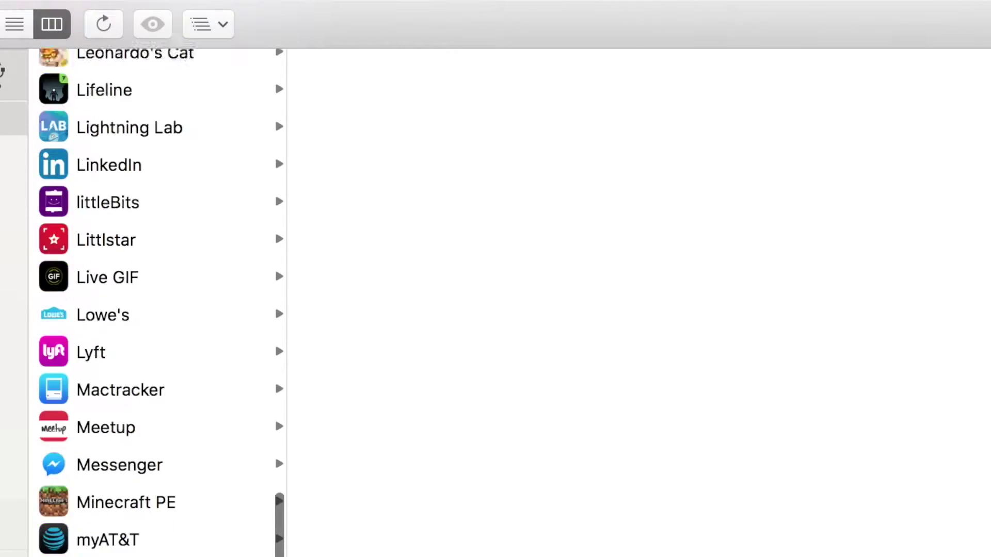
scroll(132, 477, down, 1)
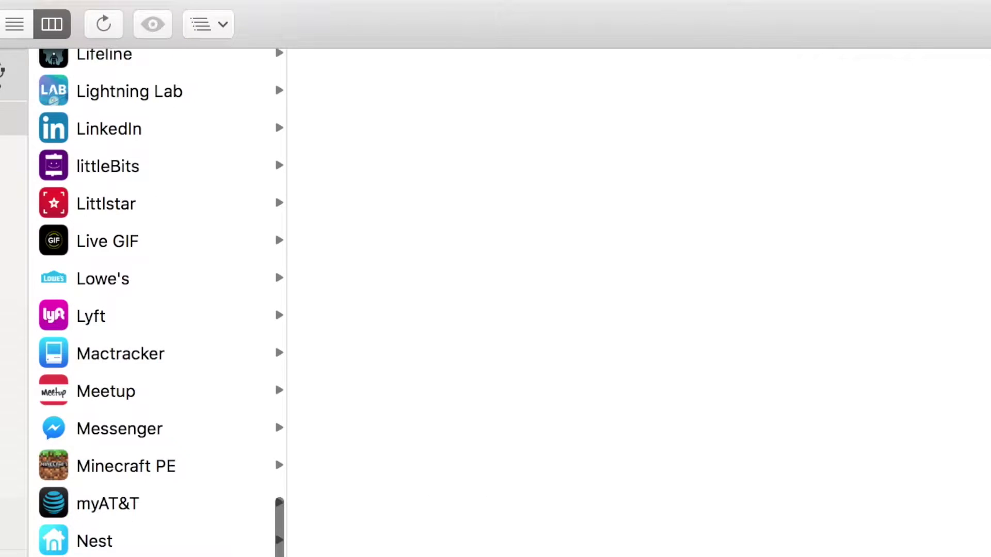
click(132, 472)
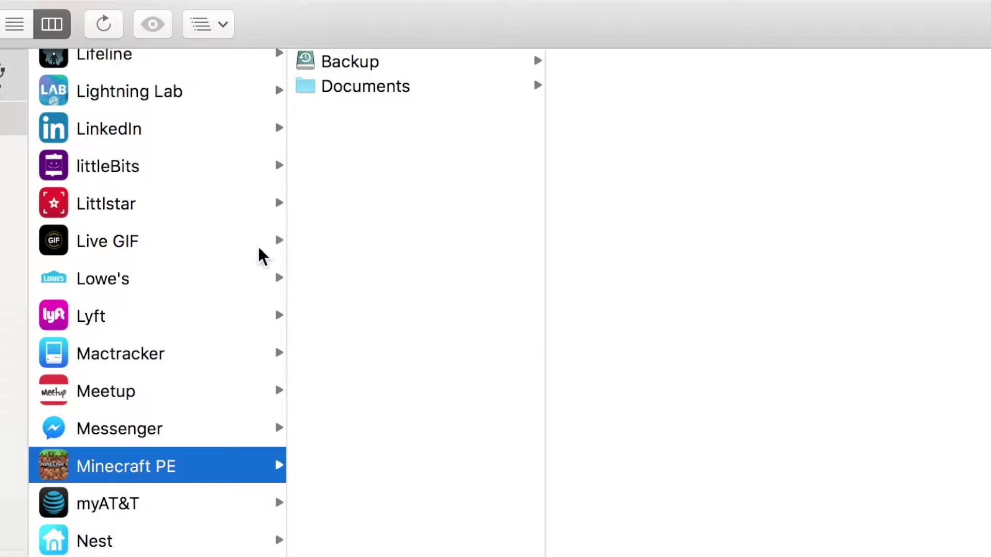
- Navigate Documents > games > com.mojang > minecraftWorlds > 8iQAAEmfBwA= on the iPhone
click(317, 88)
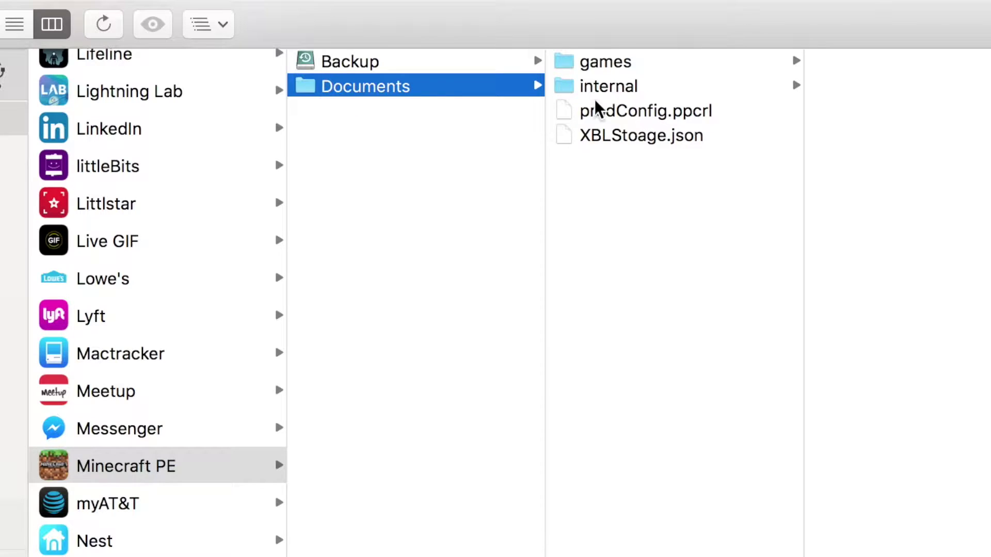
click(642, 73)
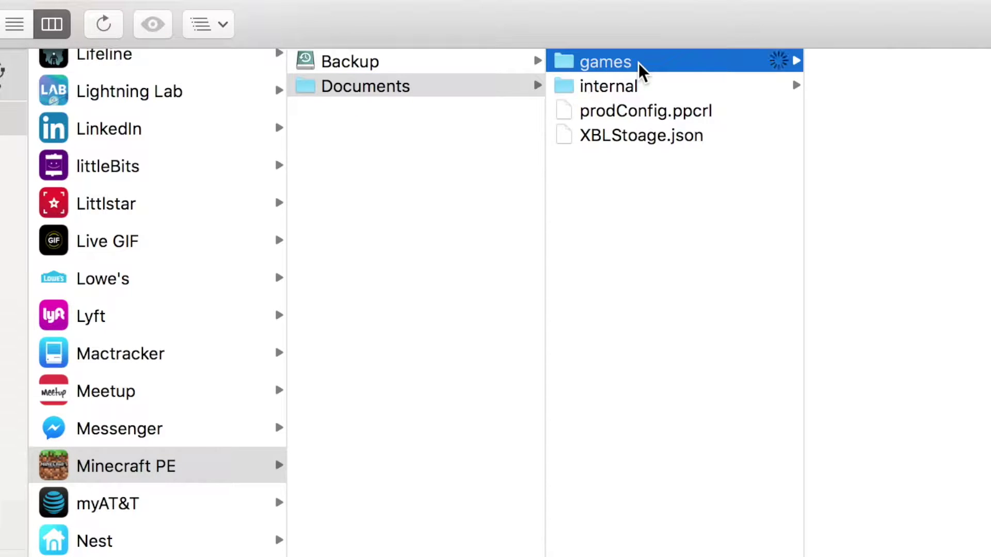
click(873, 67)
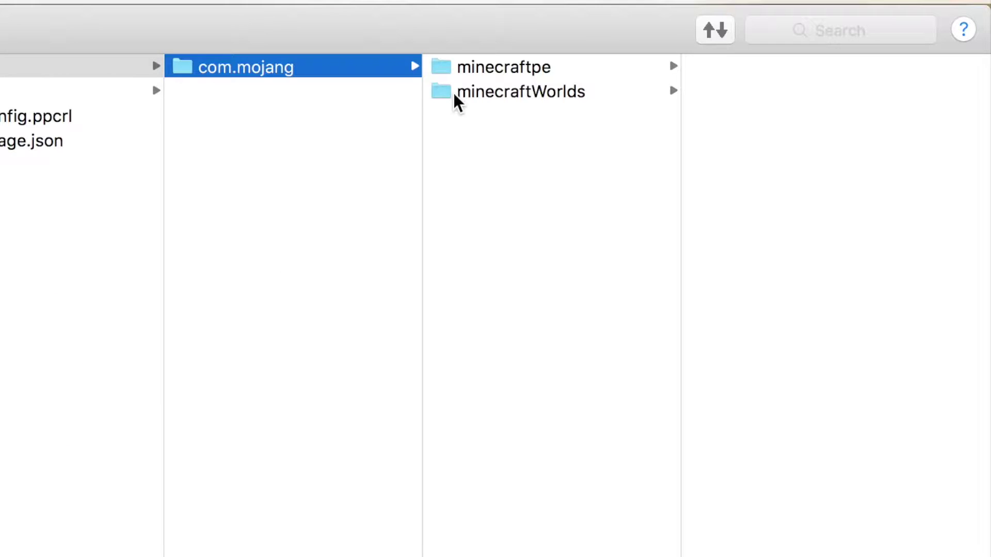
click(457, 98)
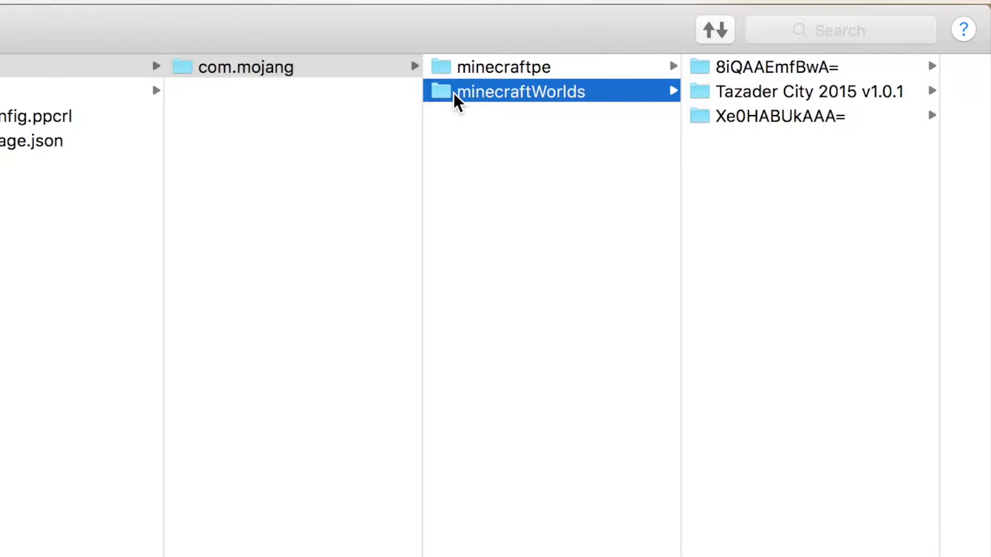
click(760, 72)
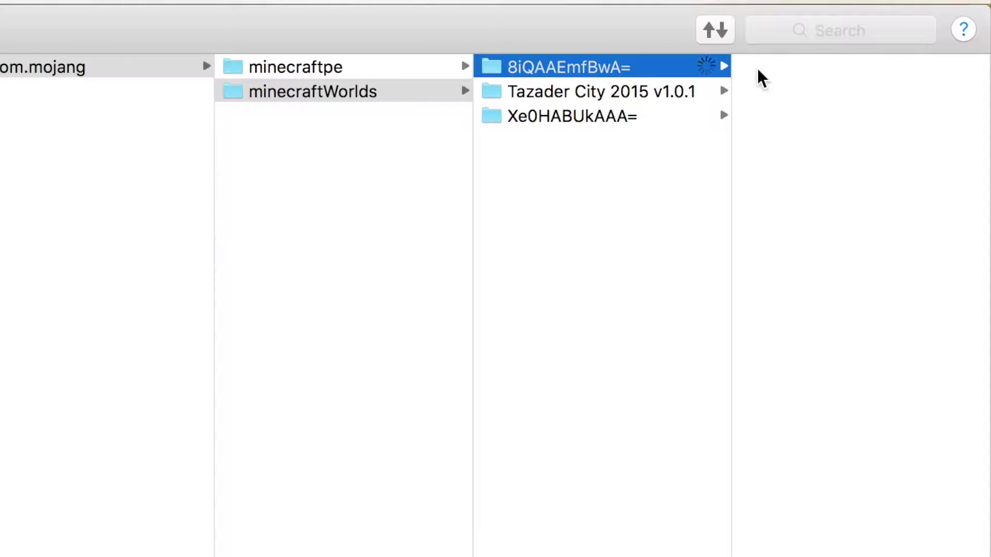
- Quick Look levelname.txt to confirm the world is named 'the cliffs'
click(779, 147)
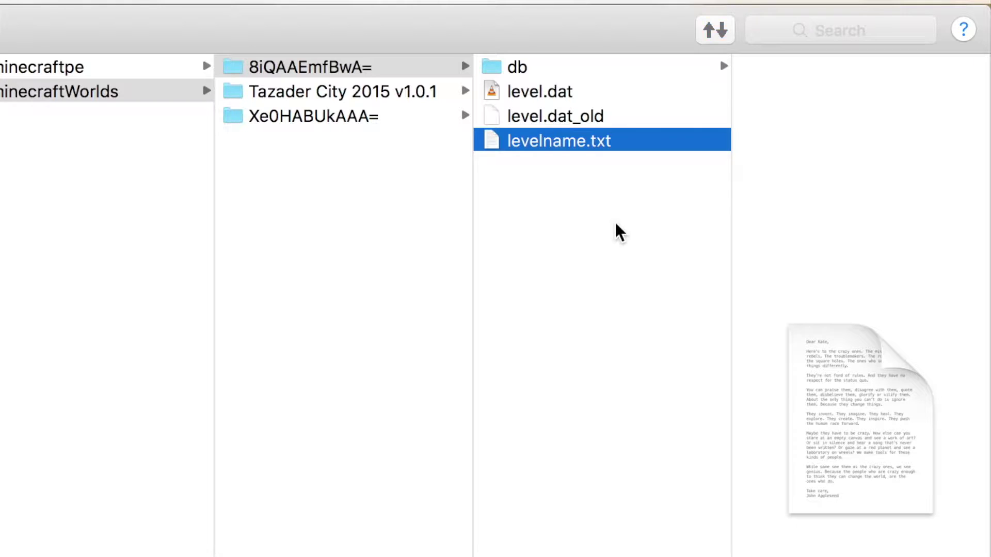
key(space)
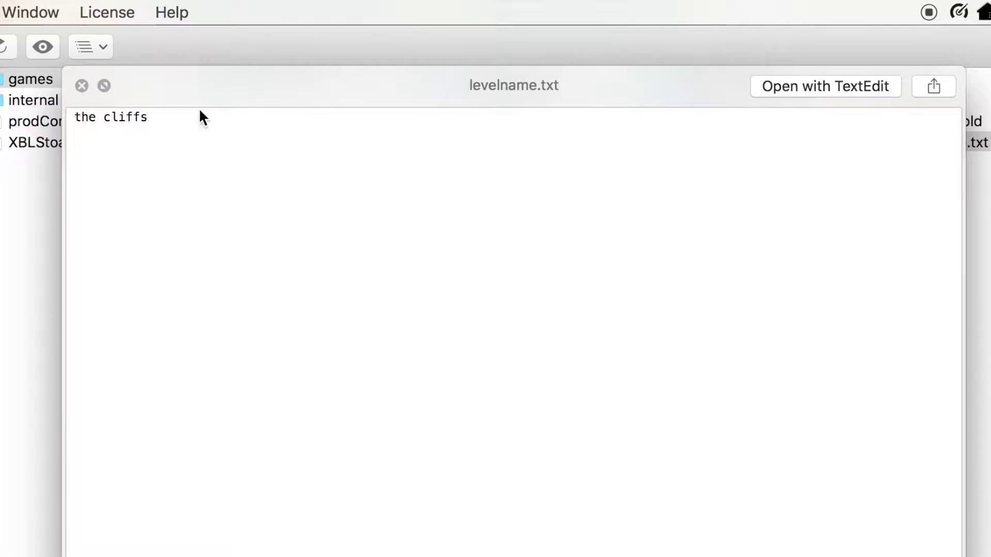
click(82, 86)
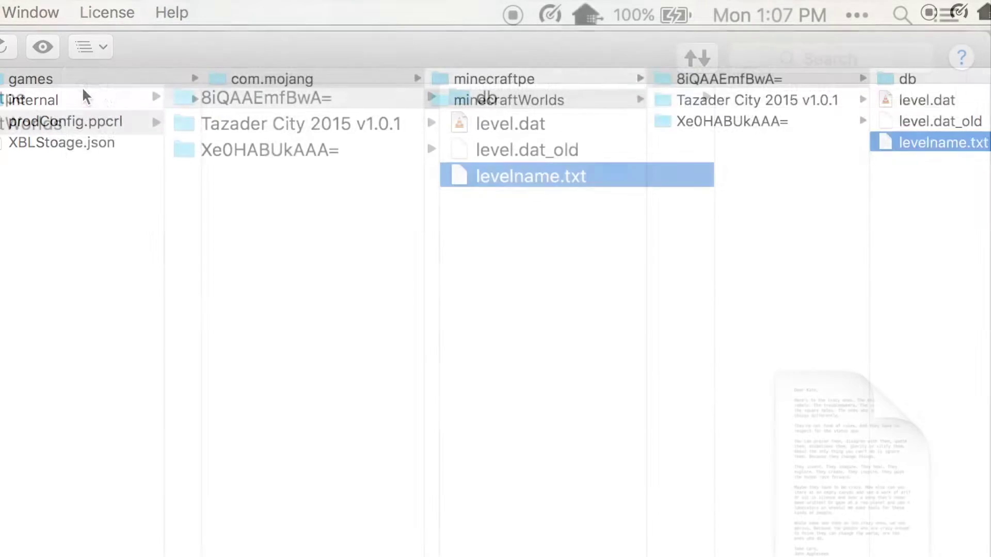
- Drag the 8iQAAEmfBwA= folder from iMazing into a Finder Downloads window to copy it
click(181, 102)
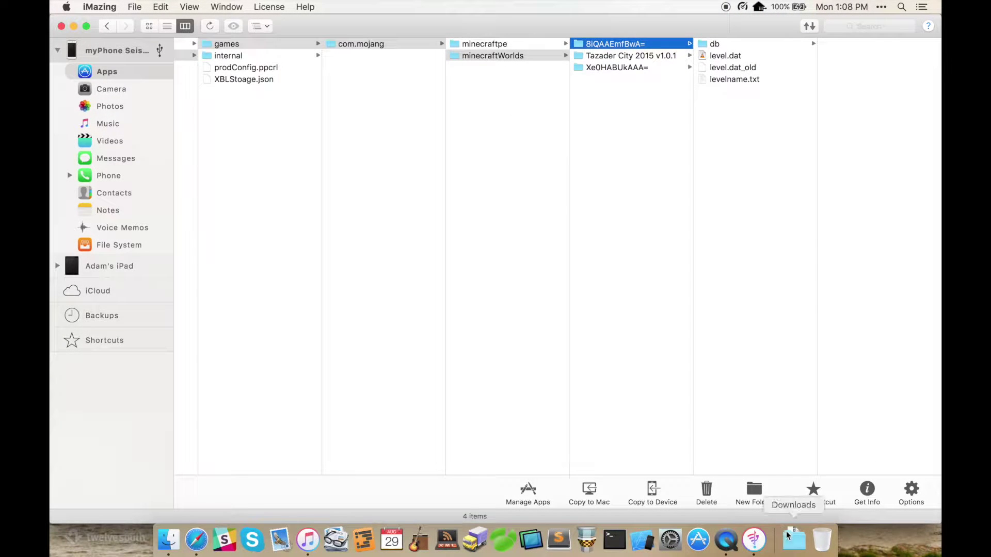
click(788, 537)
click(789, 379)
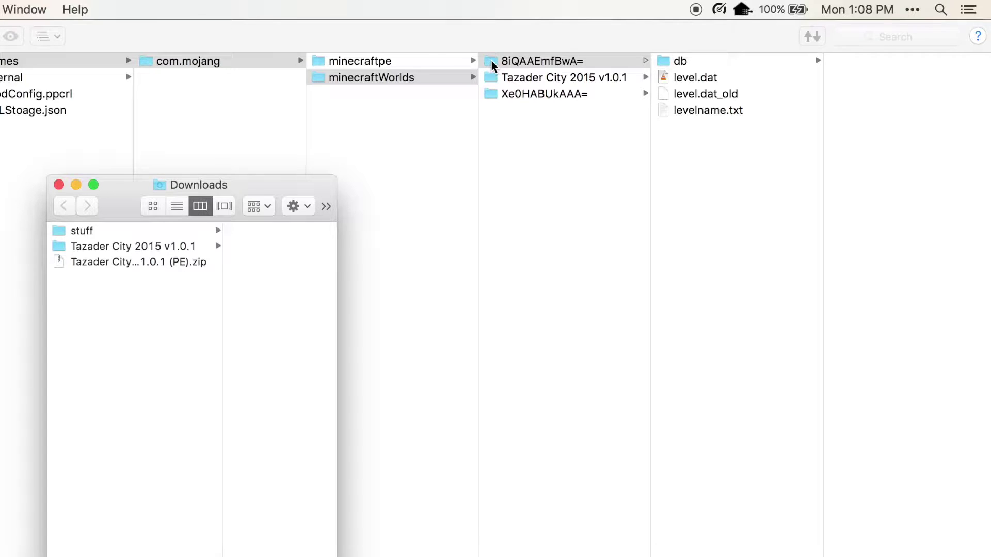
drag(492, 64, 174, 369)
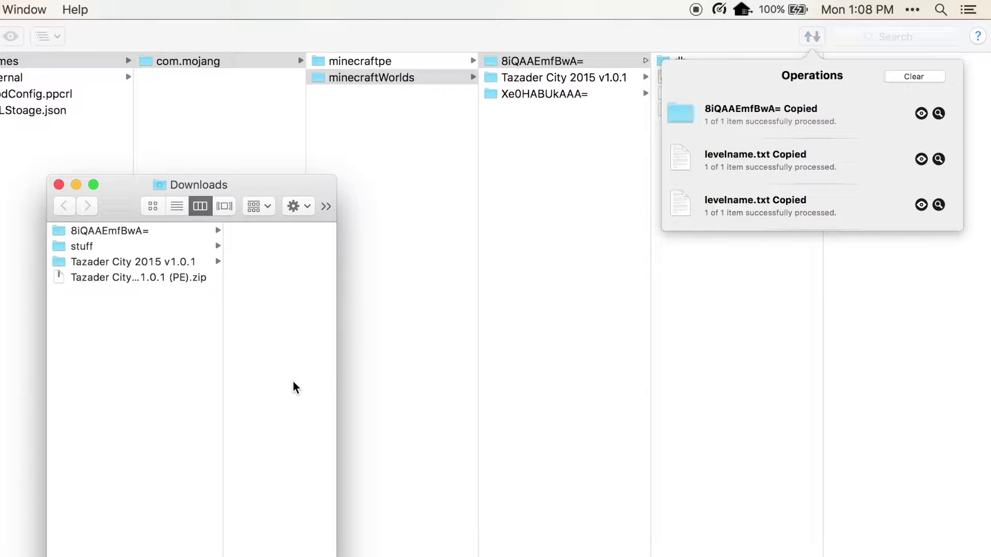
click(895, 308)
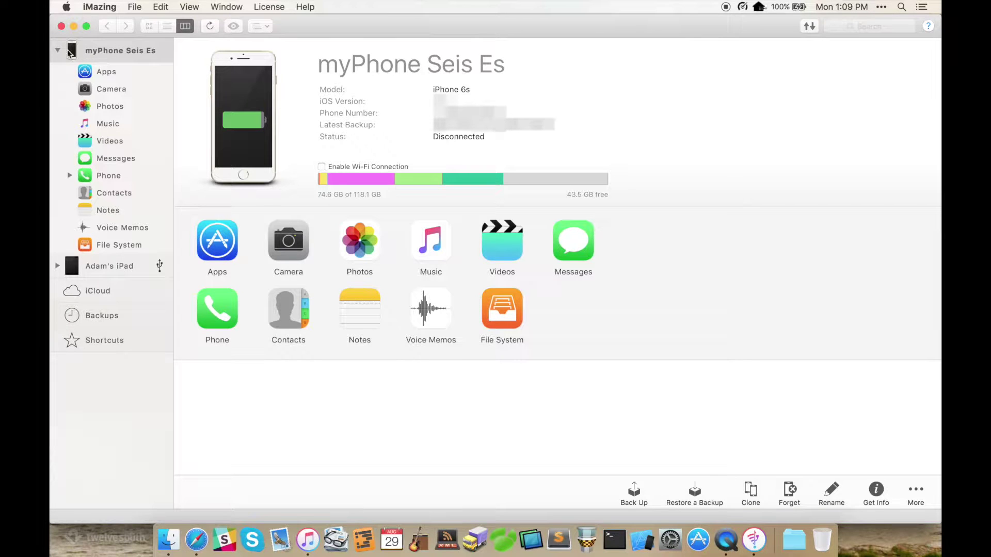
- Switch to the iPad in iMazing and open Minecraft PE's app files
click(58, 50)
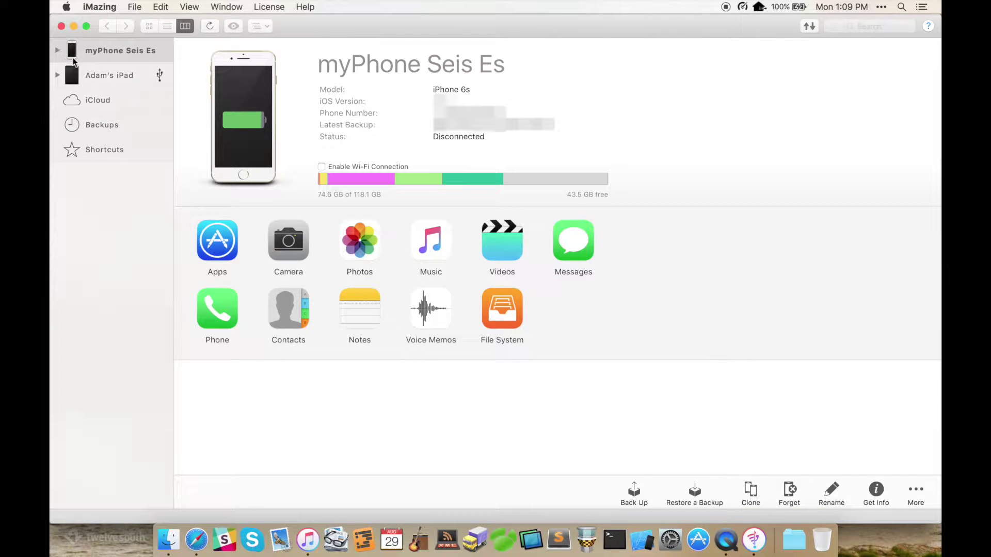
click(87, 76)
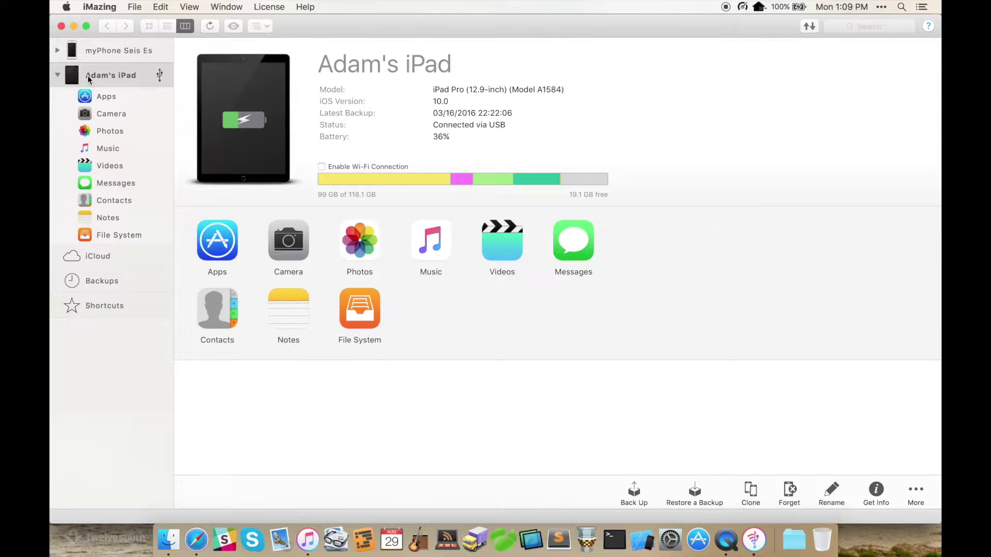
click(101, 97)
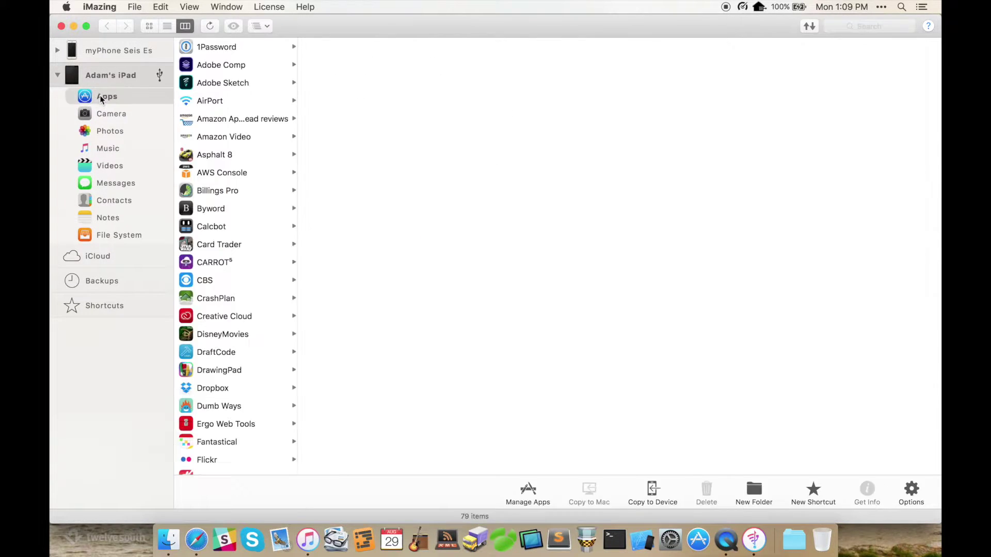
scroll(291, 145, down, 10)
scroll(527, 256, down, 8)
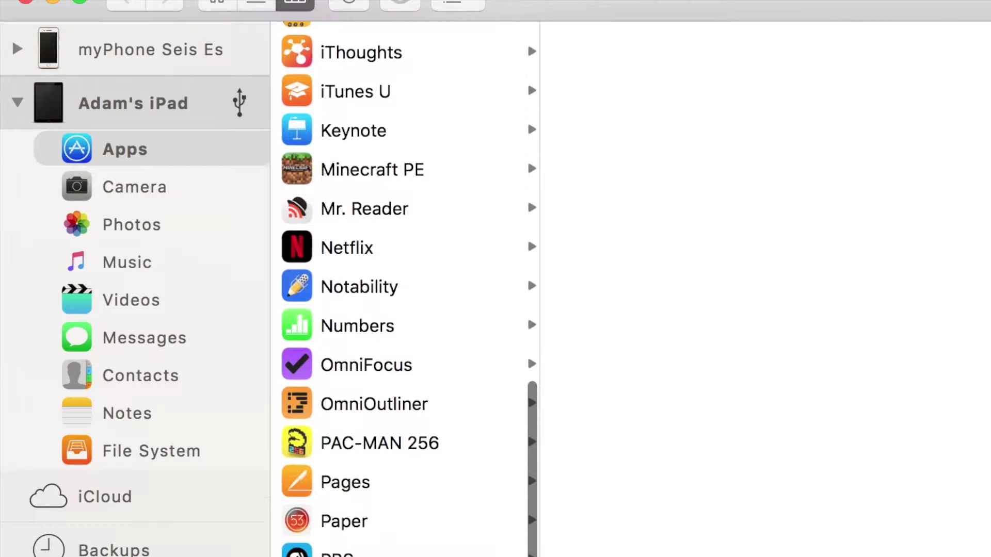
scroll(405, 278, up, 3)
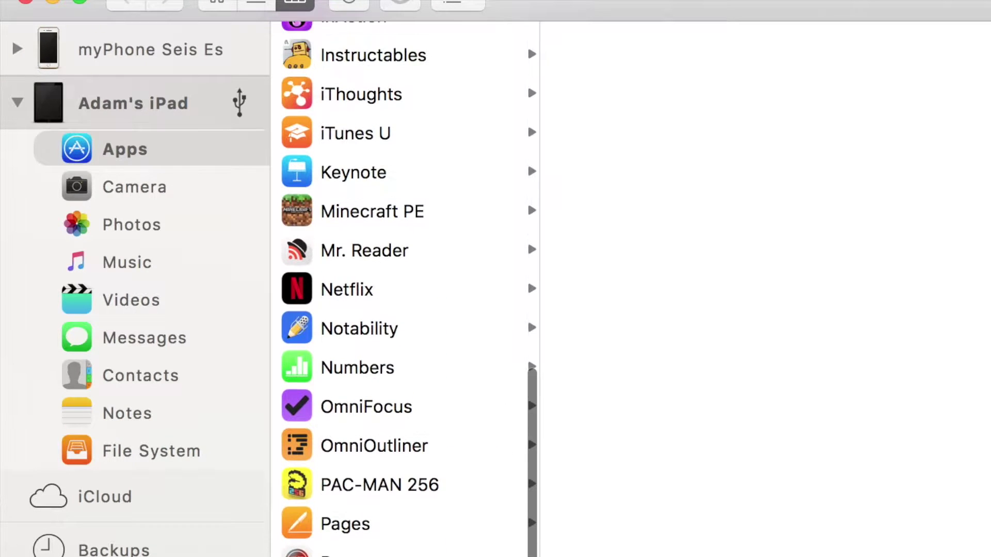
click(404, 221)
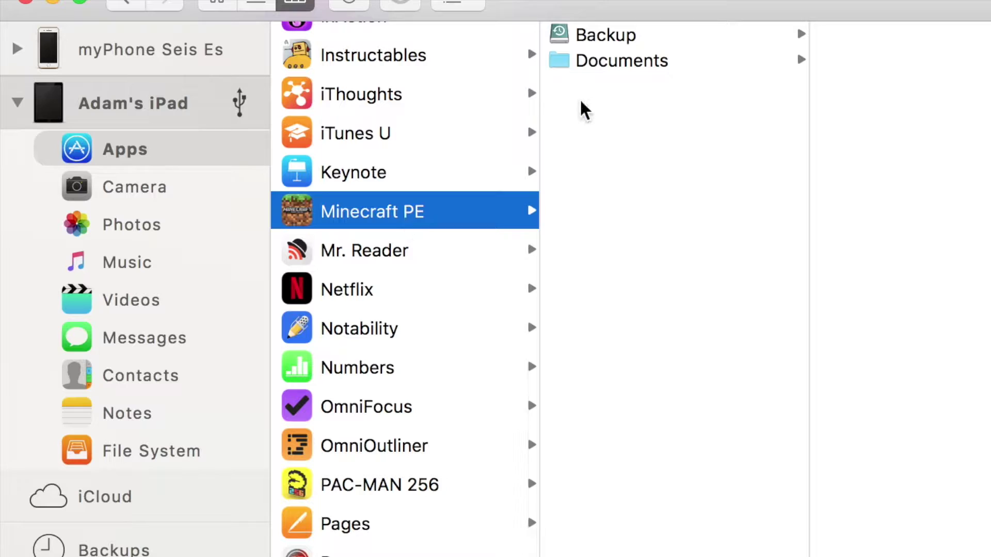
- Navigate Documents > games > com.mojang > minecraftWorlds on the iPad
click(586, 65)
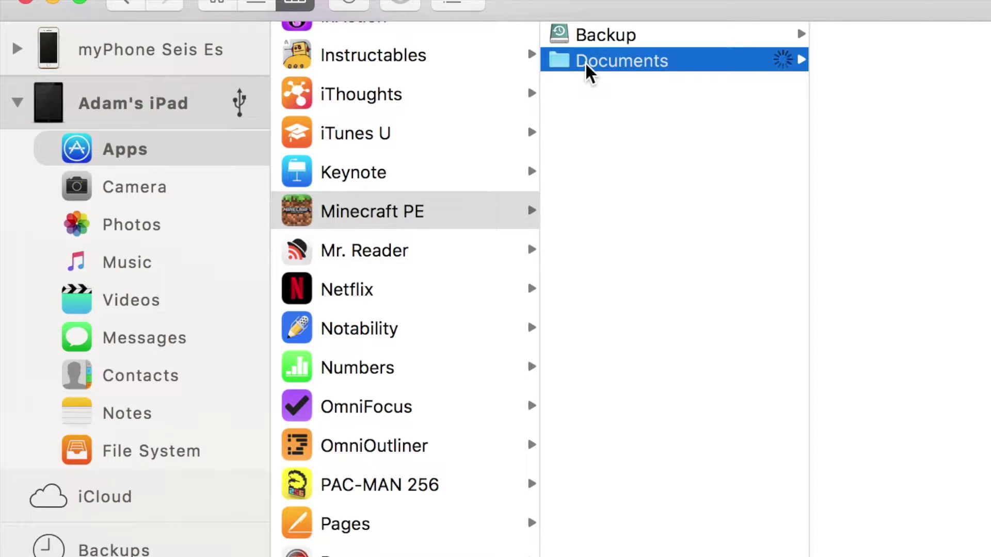
click(872, 46)
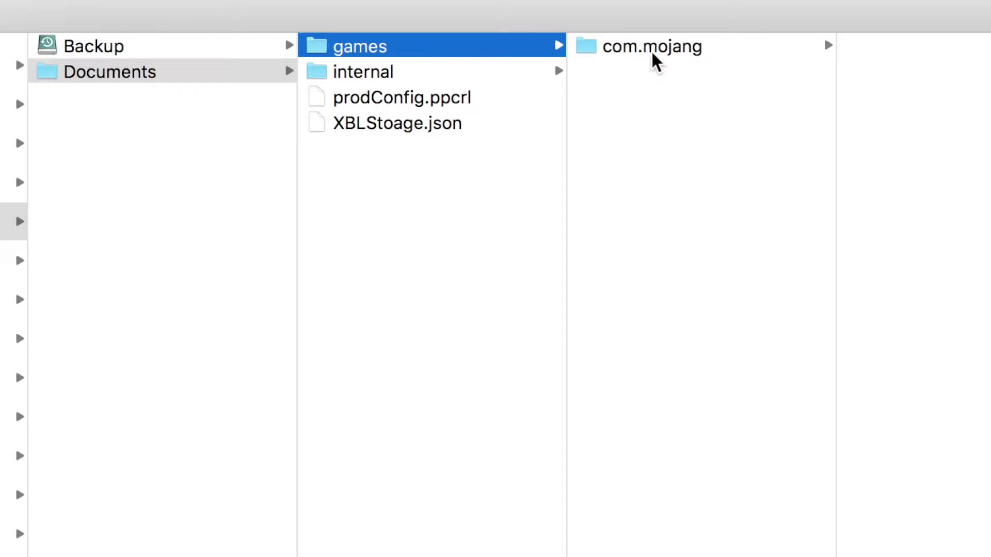
click(653, 47)
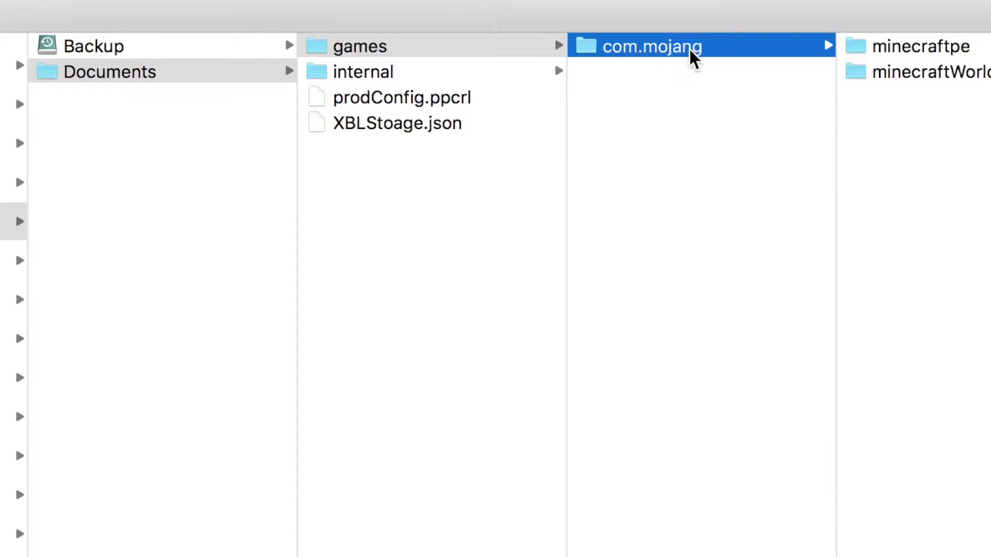
click(871, 81)
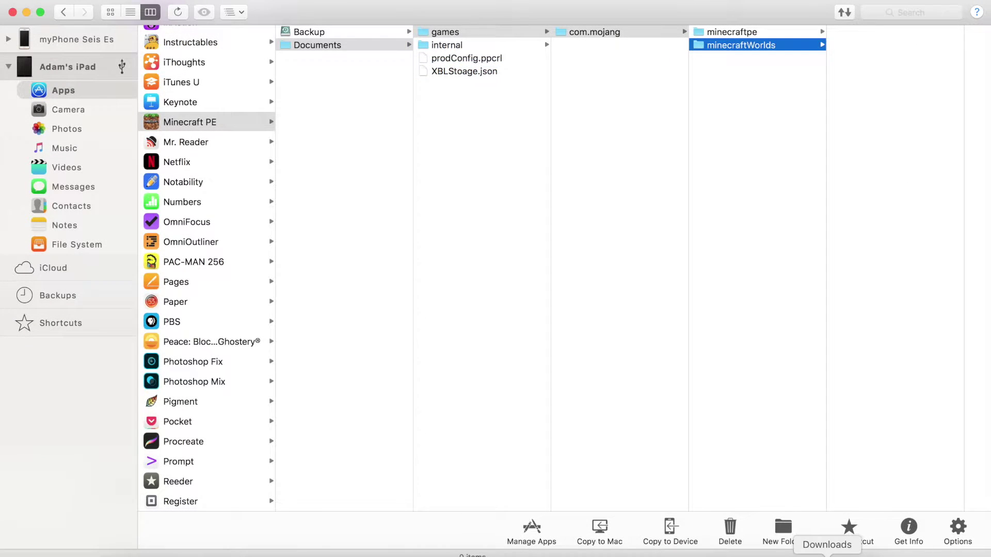
click(830, 556)
- Drag 8iQAAEmfBwA= from Downloads into the iPad's minecraftWorlds folder
click(839, 357)
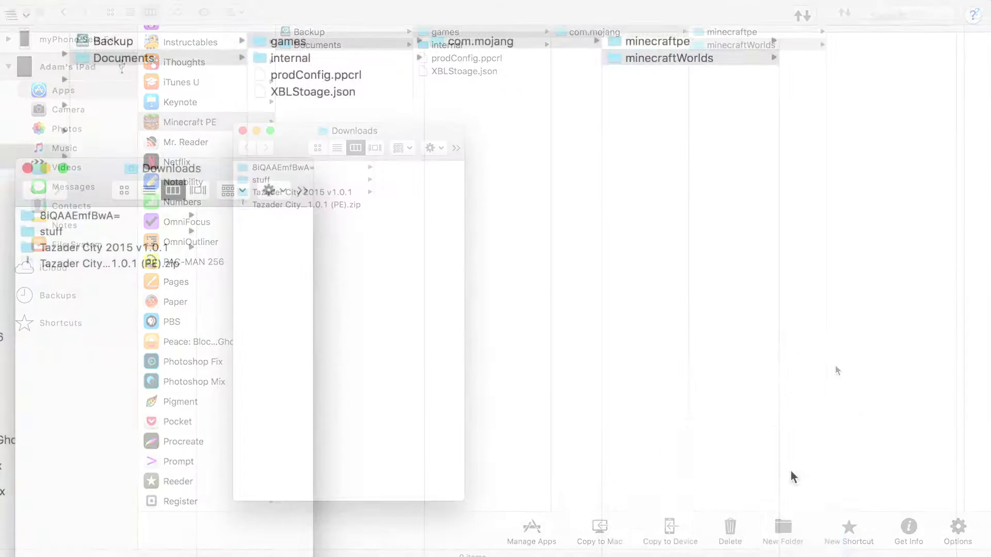
drag(29, 222, 815, 75)
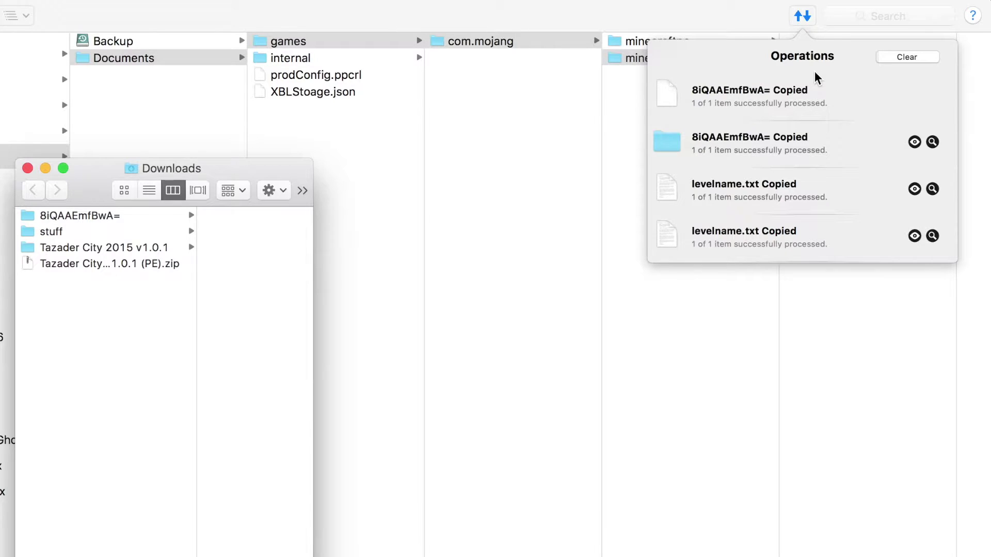
click(822, 403)
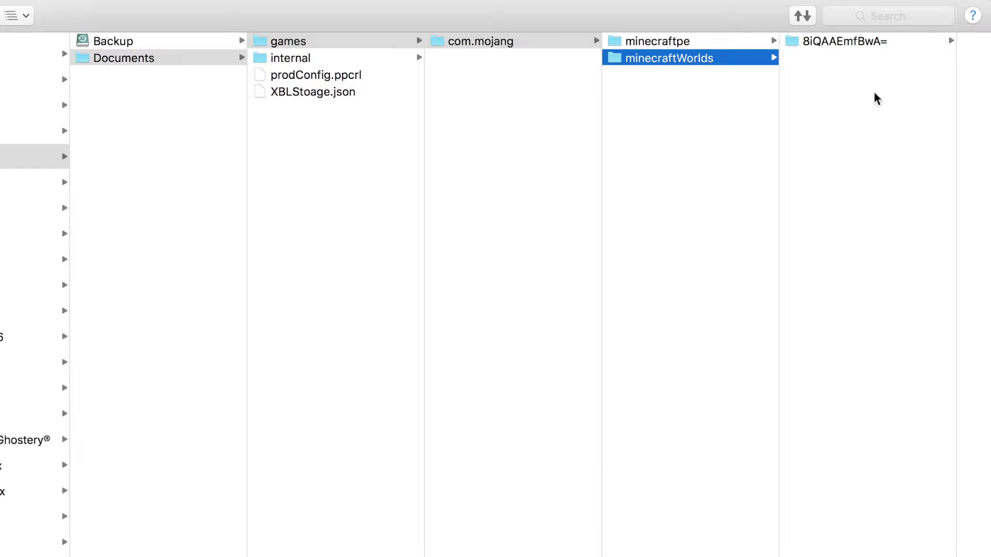
- Quick Look the copied folder's levelname.txt to confirm it reads 'the cliffs'
click(882, 44)
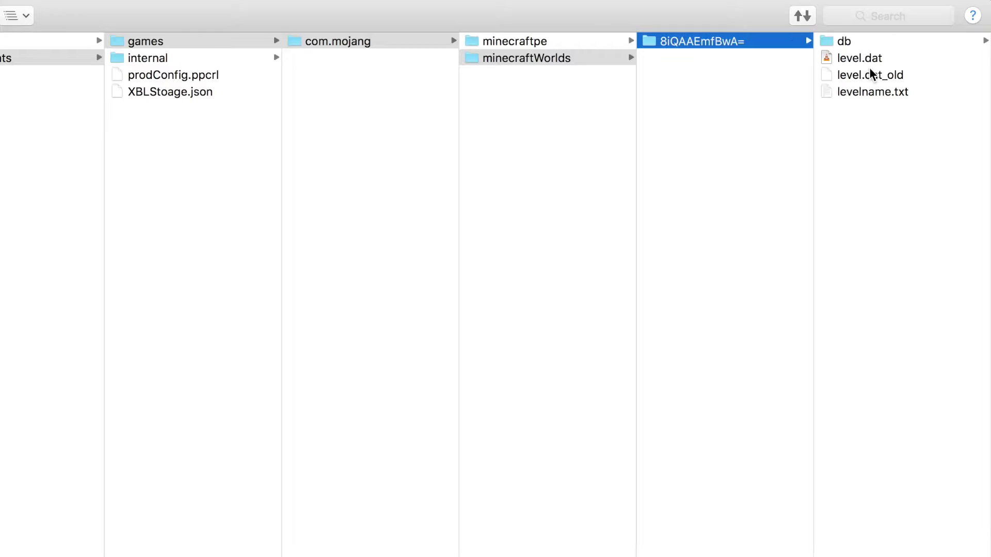
click(859, 93)
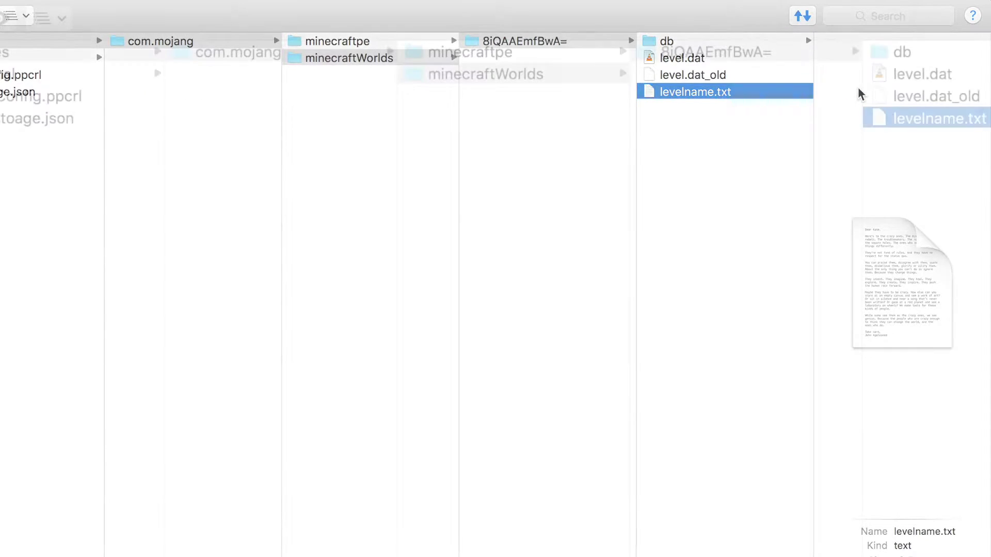
key(space)
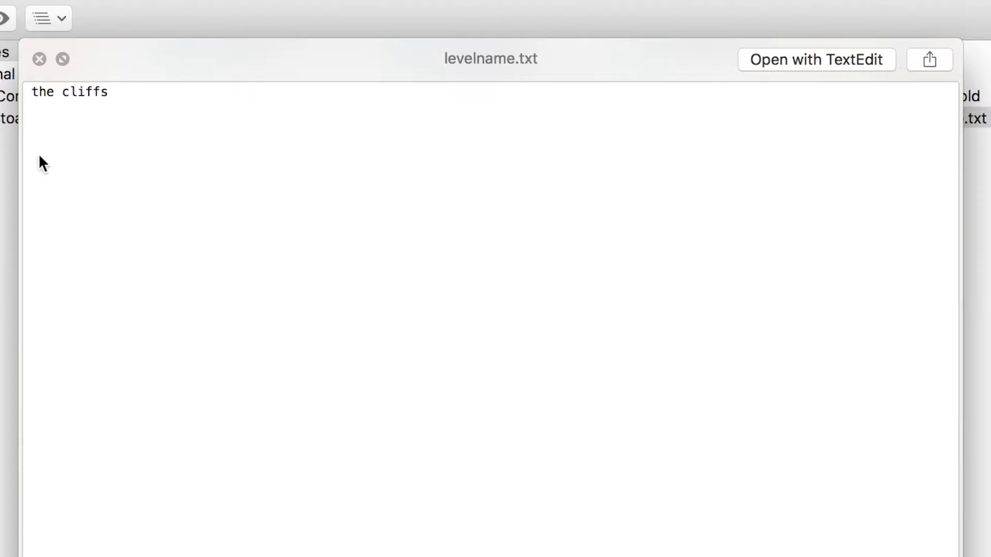
click(40, 60)
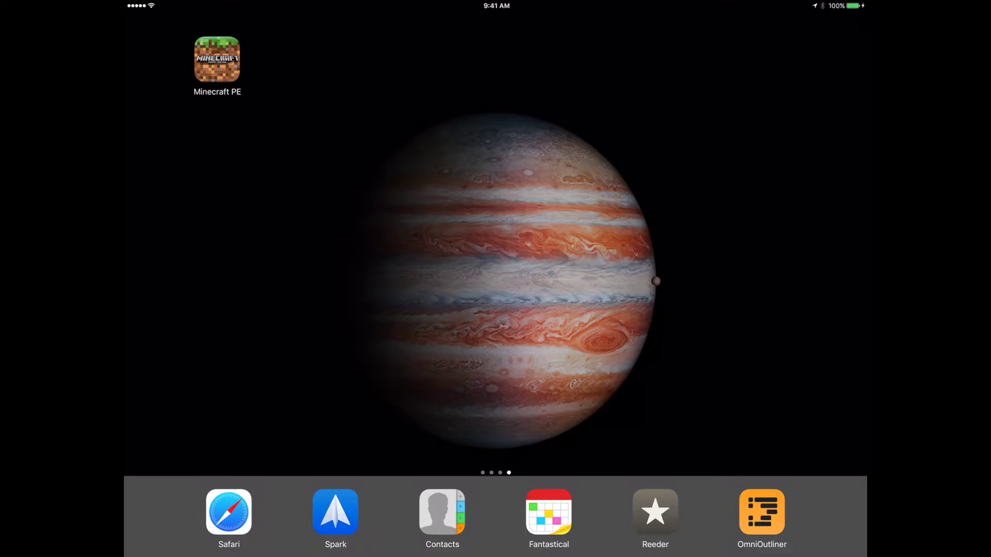
- Launch Minecraft PE on the iPad and load the world 'the cliffs'
click(217, 59)
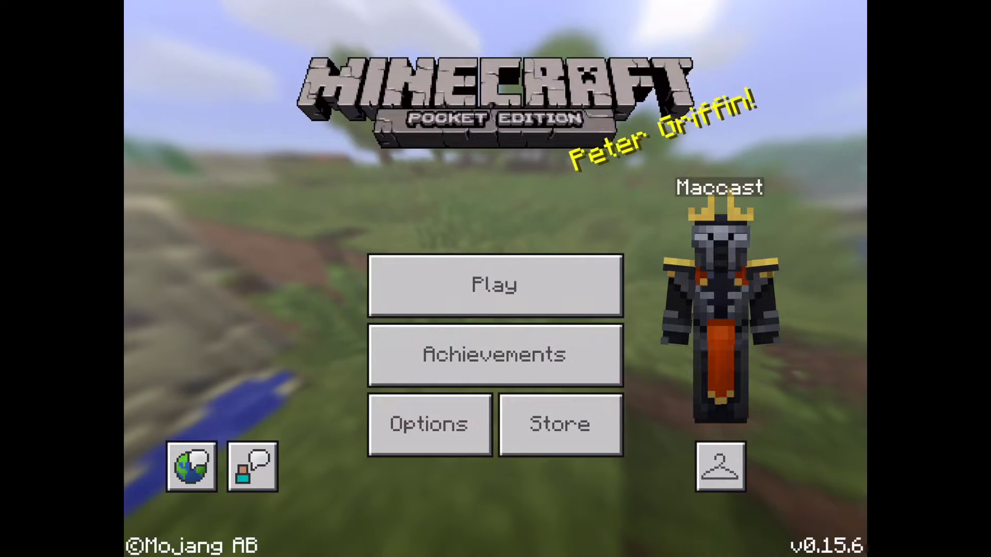
click(494, 285)
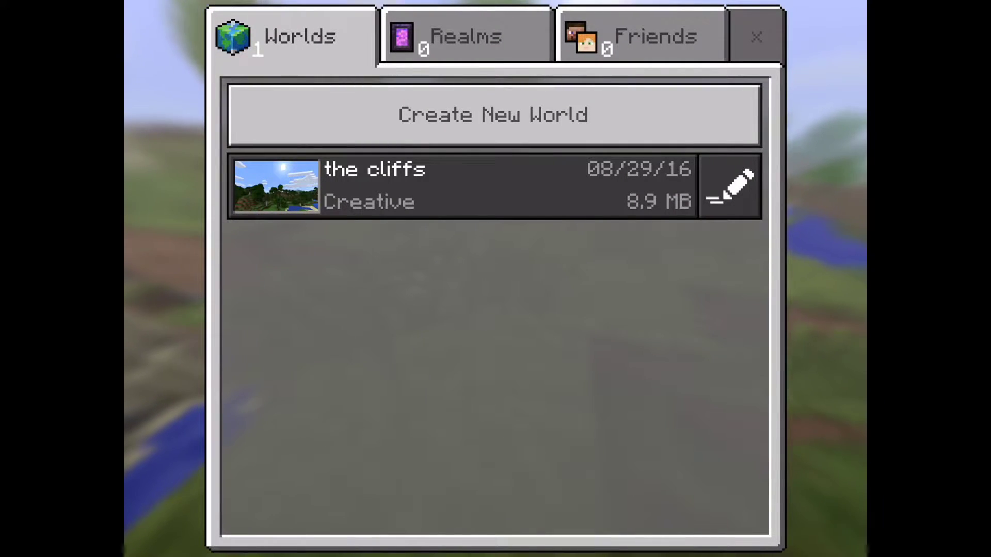
click(465, 186)
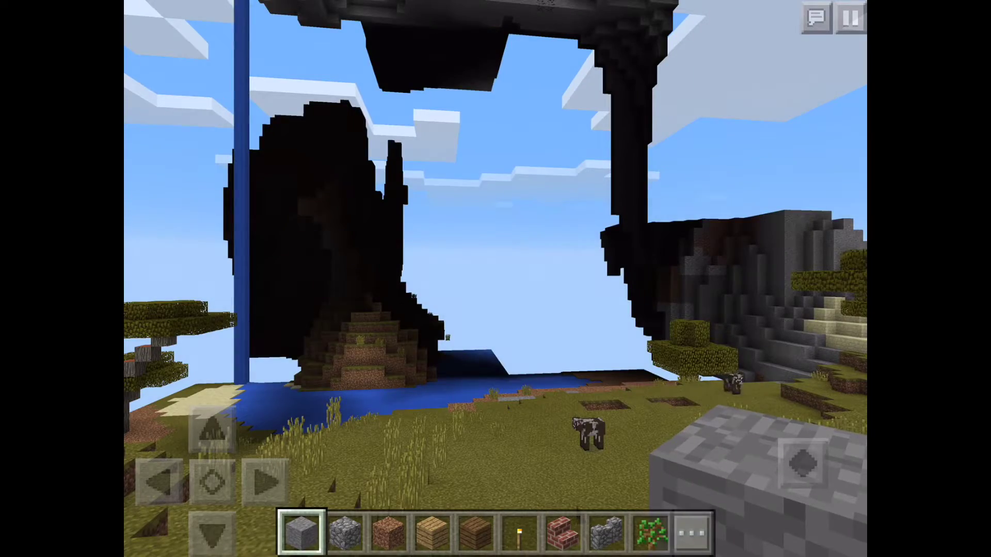
- Look up at the rocky overhang, walk into the desert village, and view the hills
drag(732, 336, 825, 270)
click(211, 429)
drag(686, 253, 677, 292)
drag(674, 284, 723, 204)
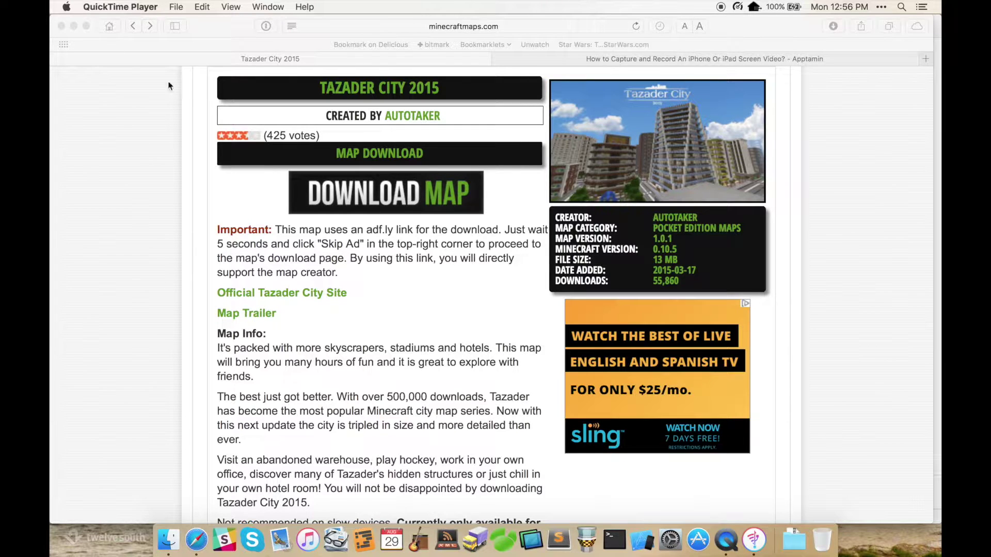
- Open Downloads in Finder and unzip Tazader City 2015 v1.0.1 (PE).zip
click(794, 539)
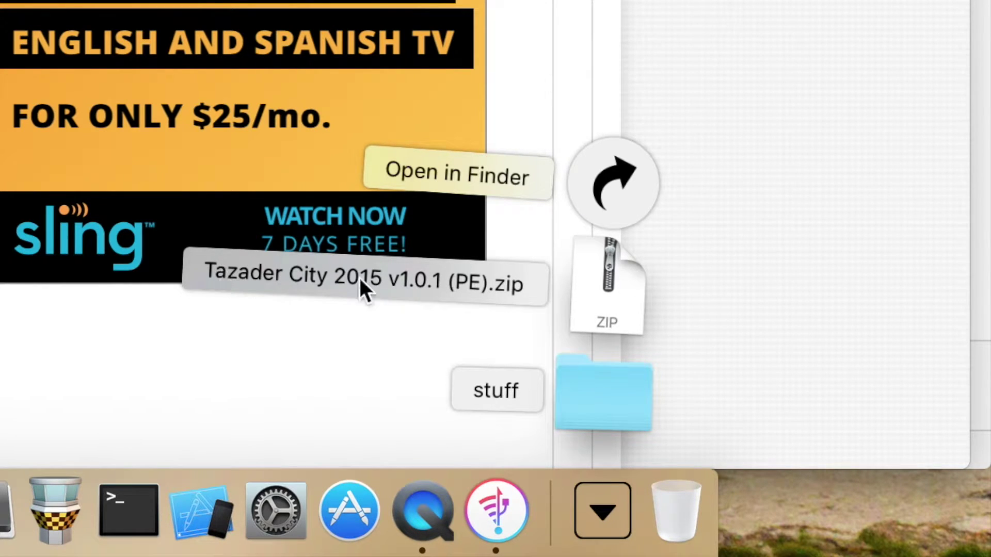
click(619, 195)
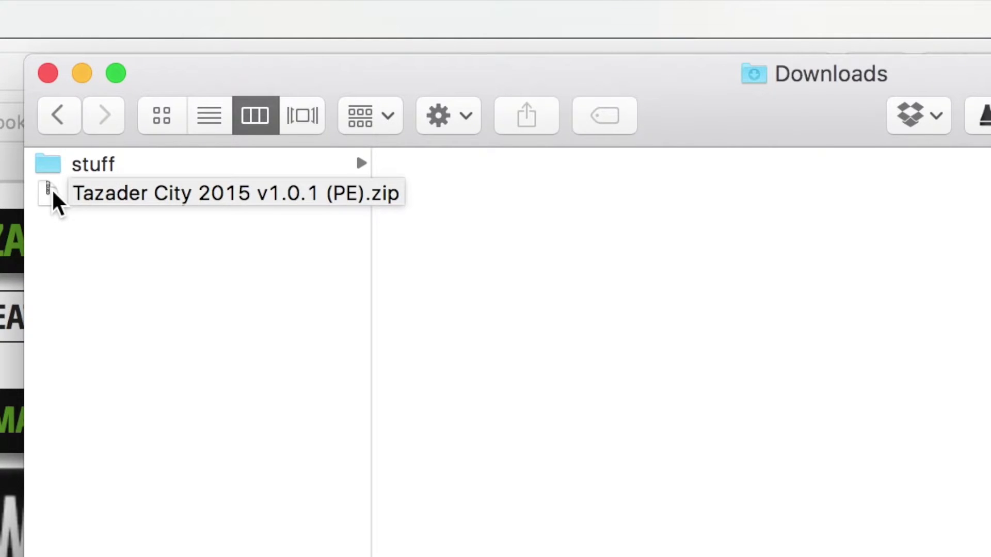
double_click(54, 200)
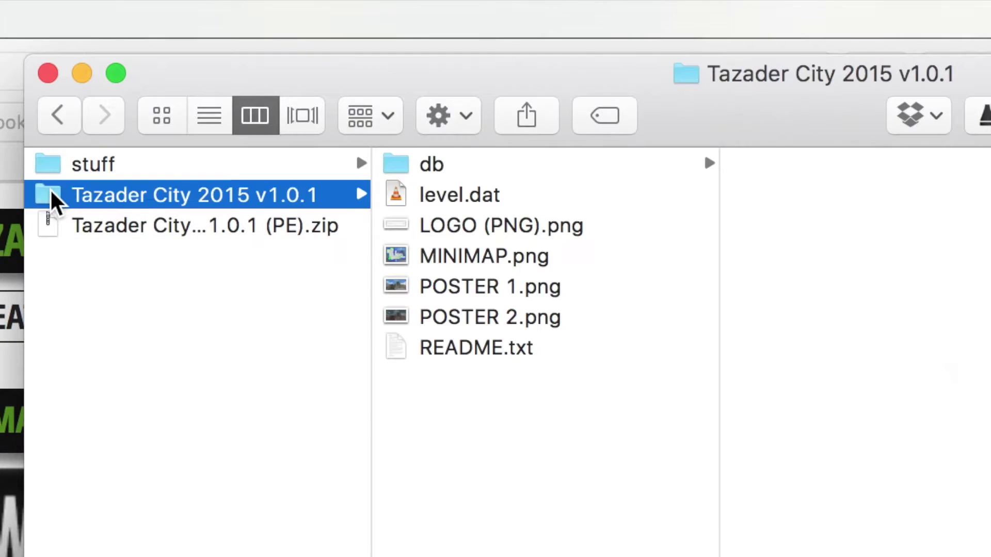